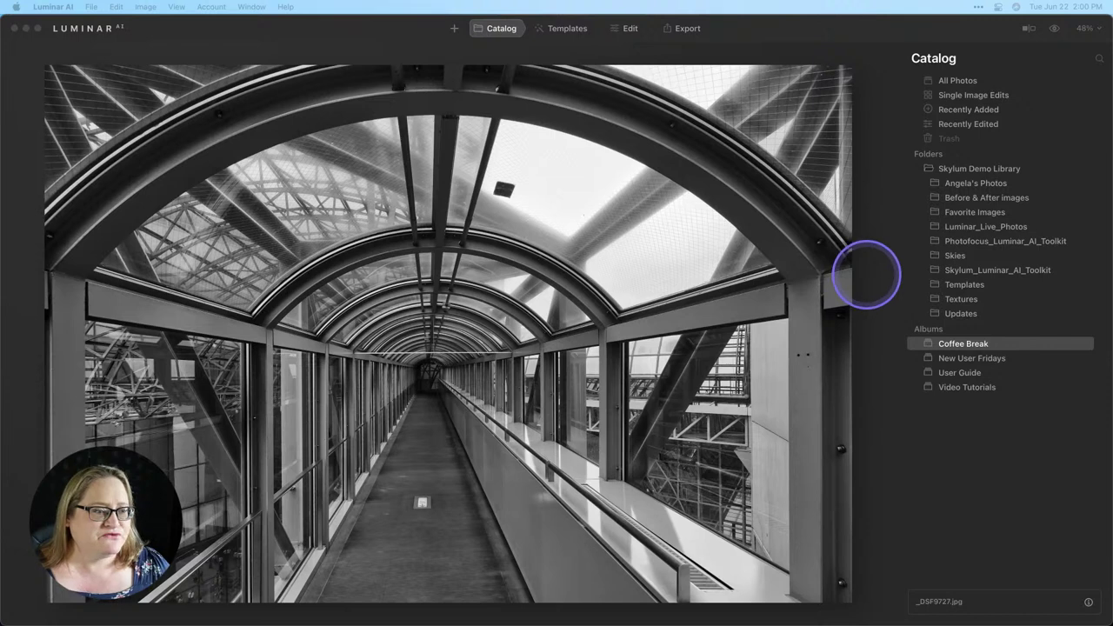
Step: Compare the black-and-white edit against the original colour photo
click(867, 278)
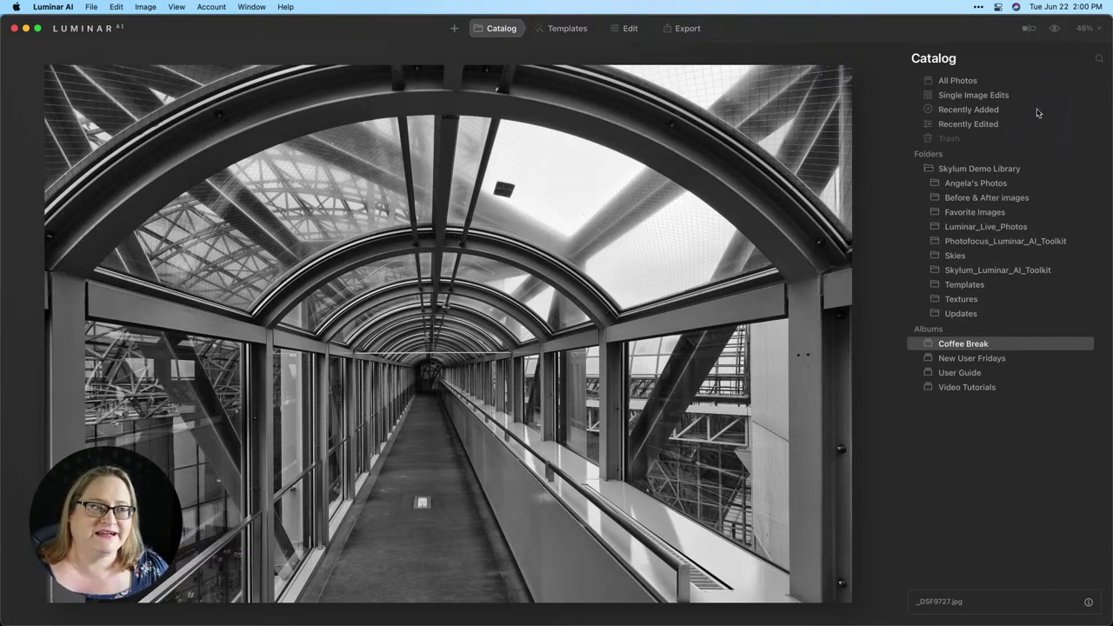
click(1055, 31)
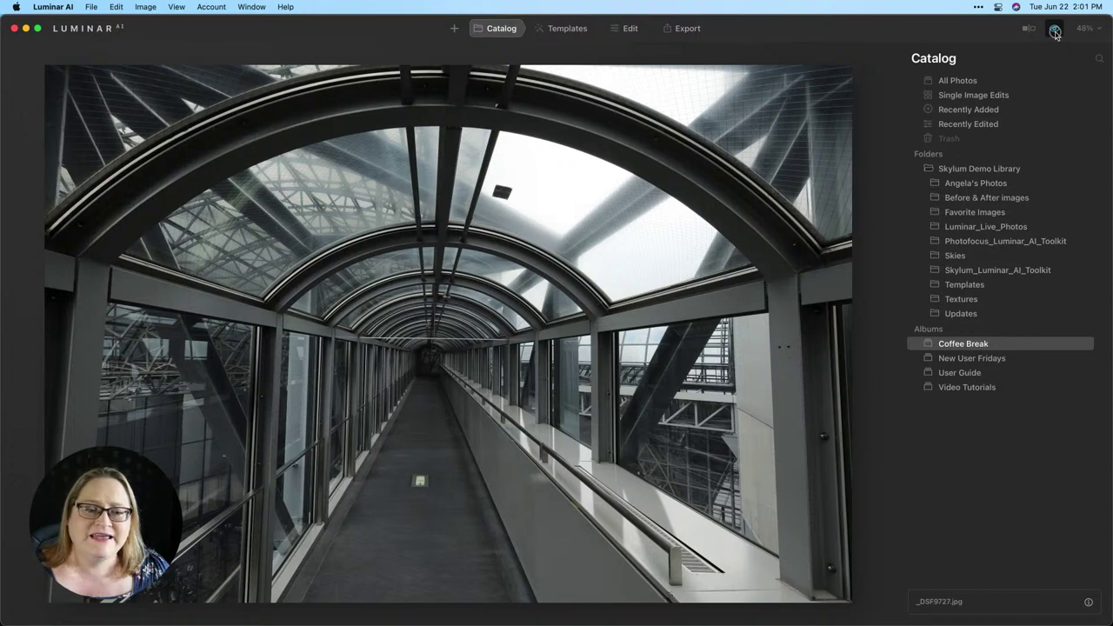
click(1055, 32)
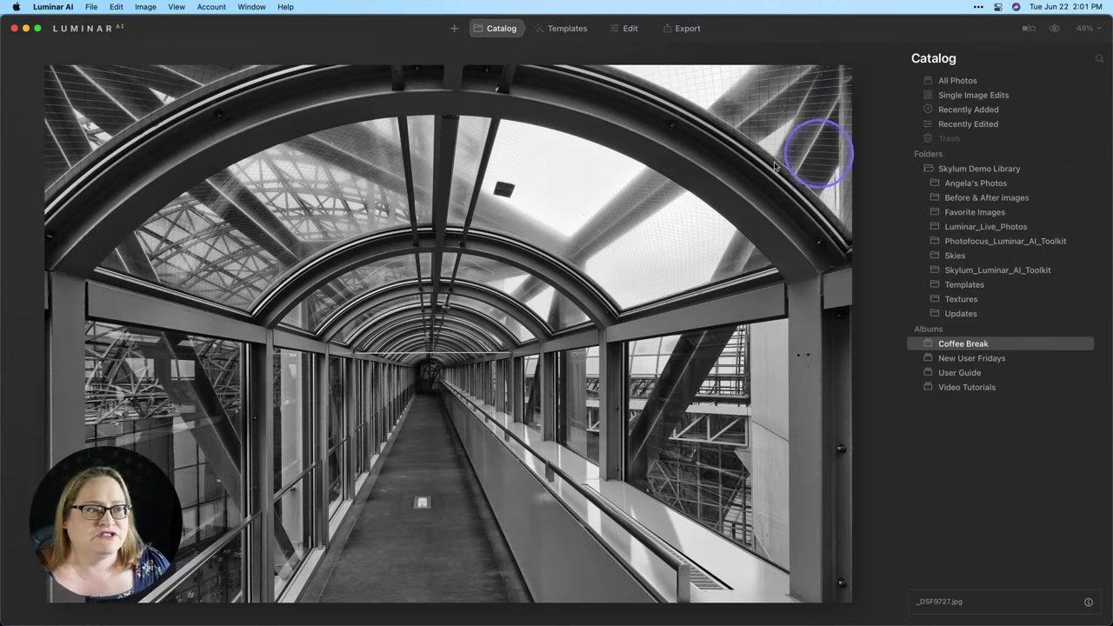
Step: Revert _DSF9727.jpg to its original, discarding all previous edits
right_click(732, 151)
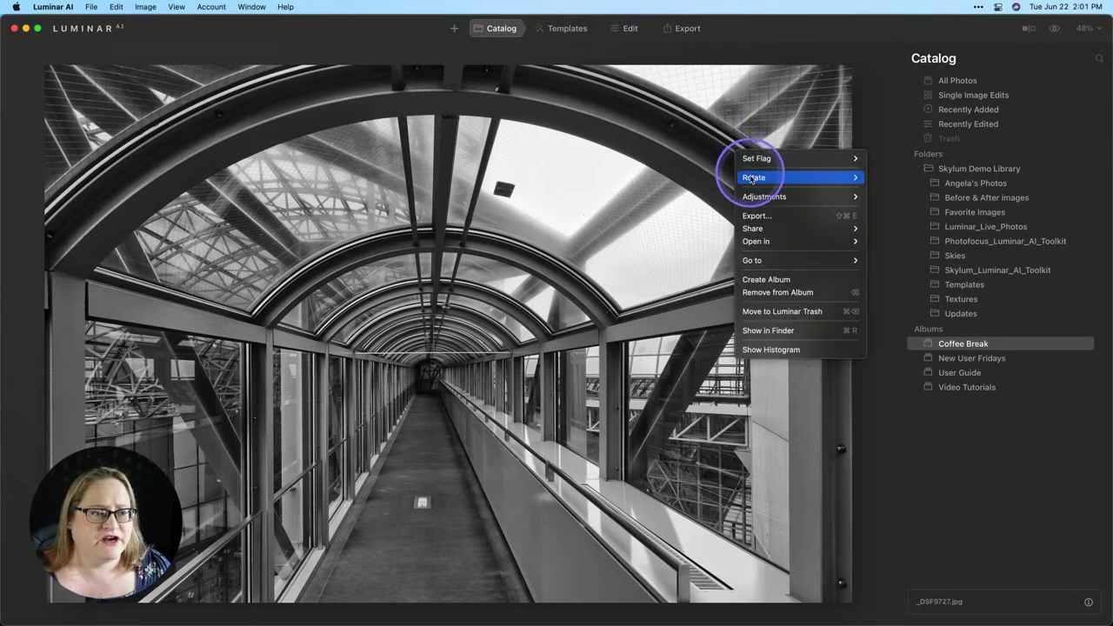
mouse_move(787, 196)
click(881, 247)
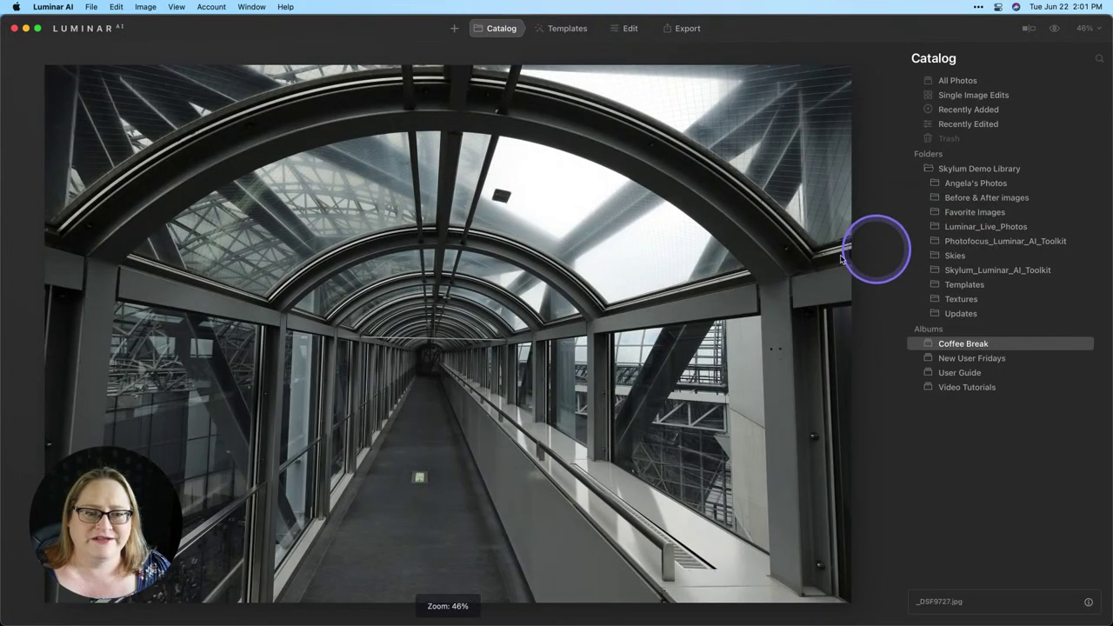
Step: Switch from Catalog to the Edit workspace with the restored walkway photo
click(629, 31)
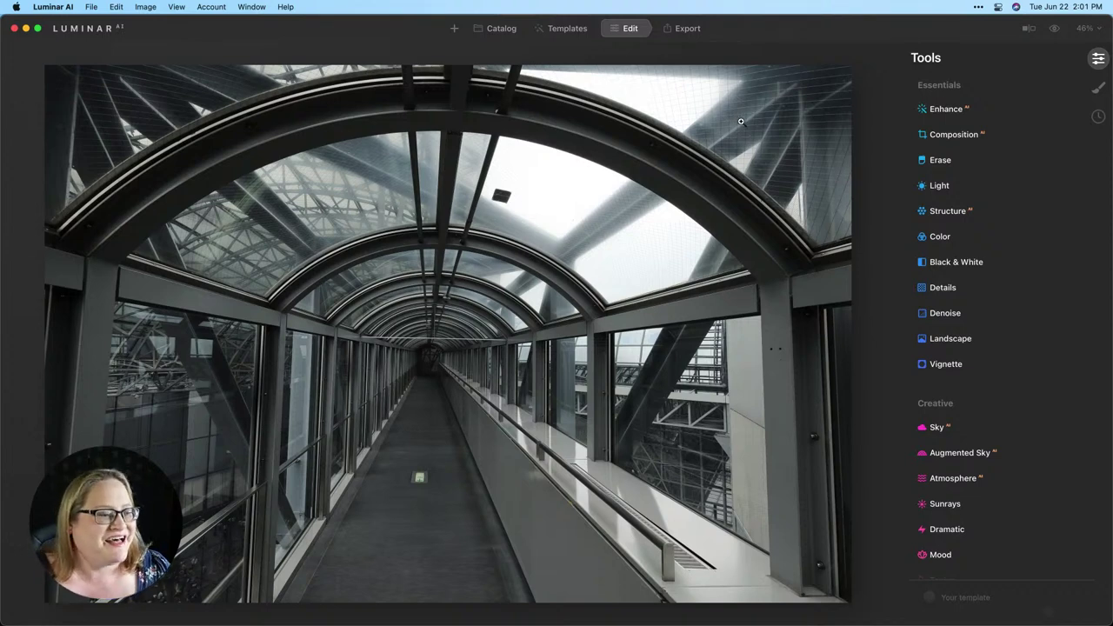
Step: Convert to black and white with luminance Yellow 47, Green -53, Cyan 45, Blue 48
click(955, 257)
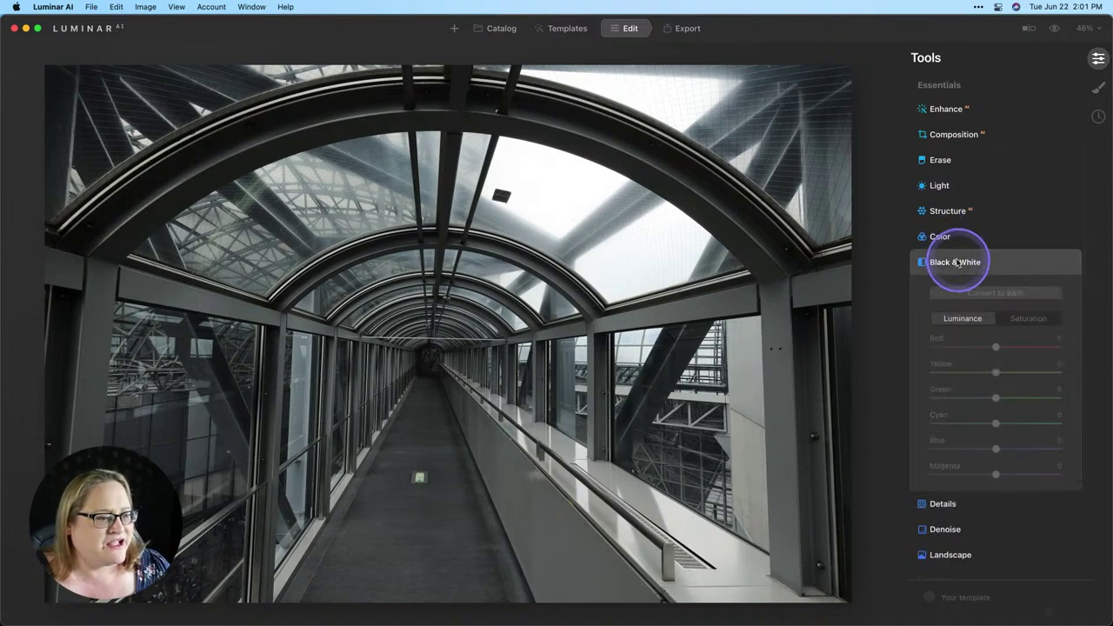
click(973, 296)
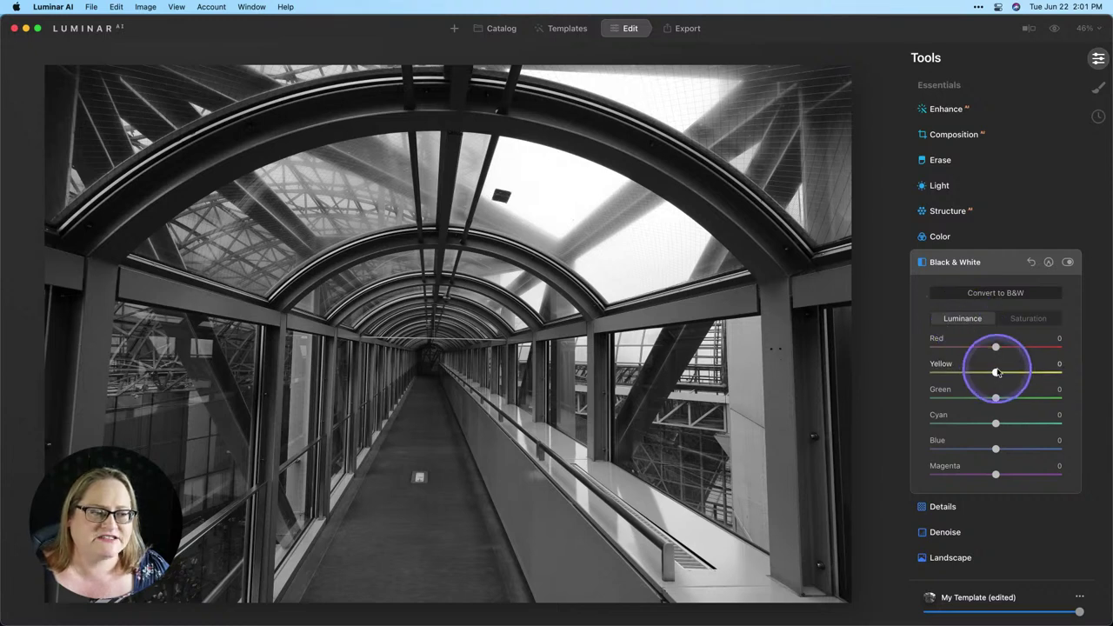
drag(995, 347, 962, 398)
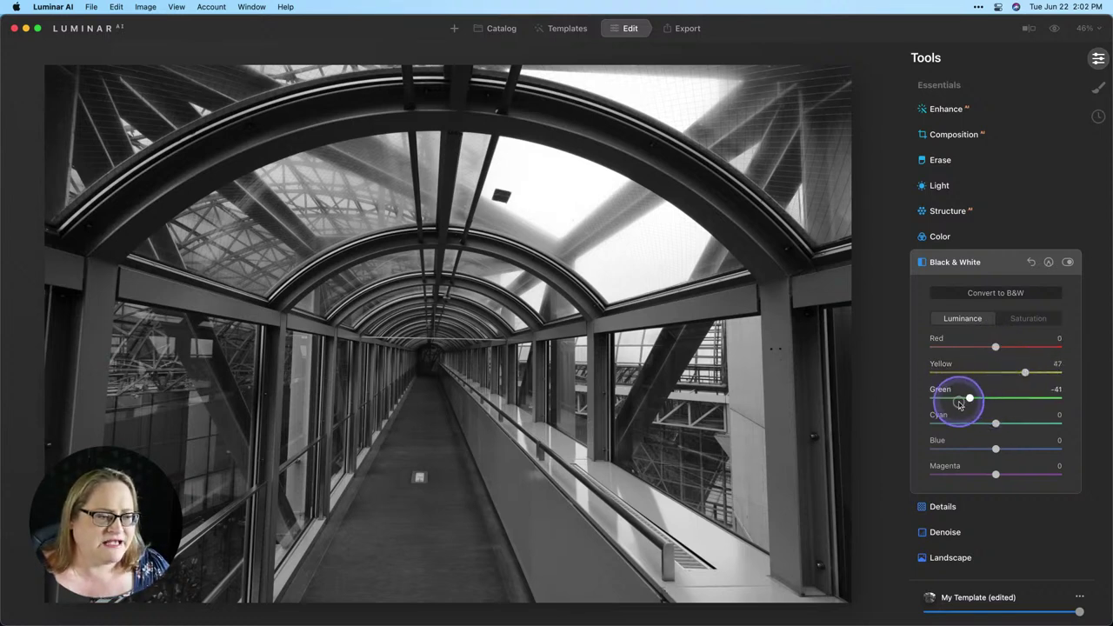
click(1056, 28)
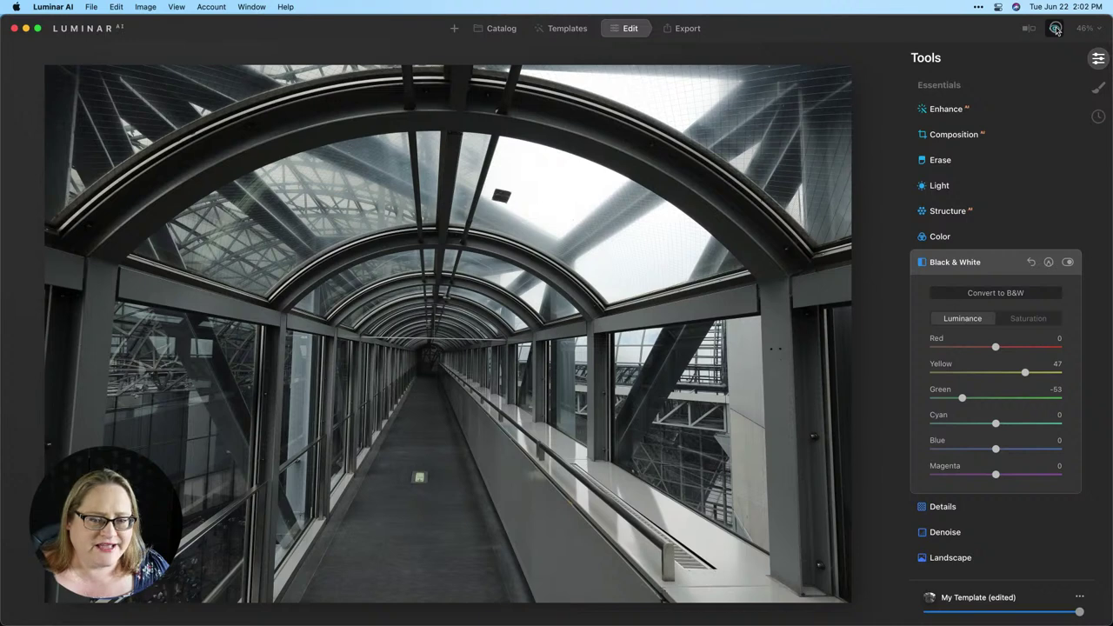
click(1056, 28)
click(996, 424)
drag(999, 425, 1025, 449)
click(996, 449)
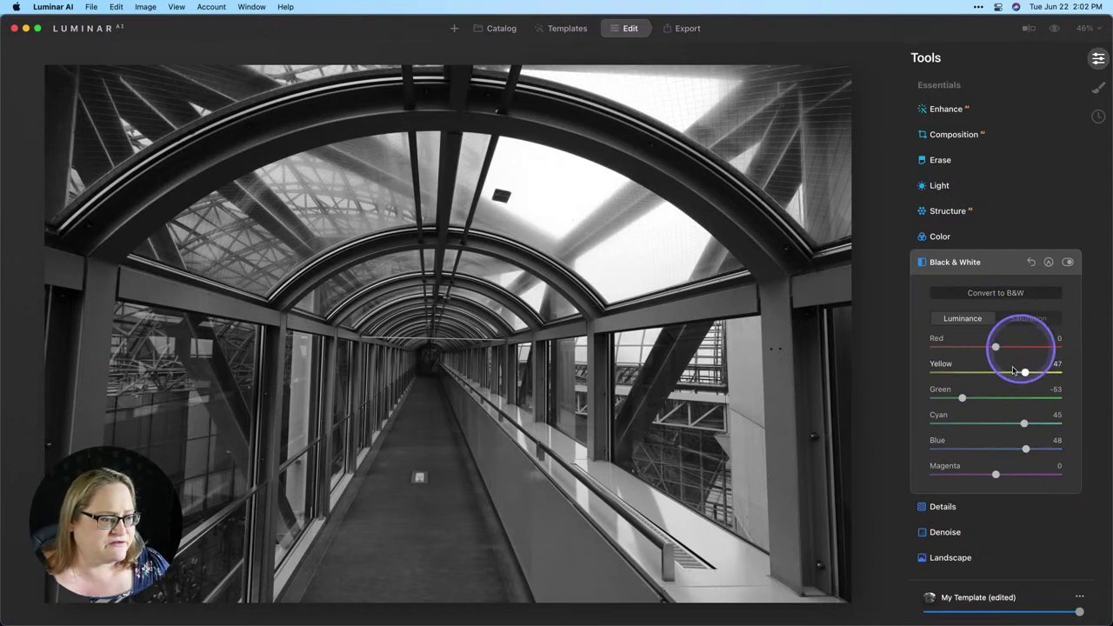
Step: Set the Structure amount to 45
click(945, 211)
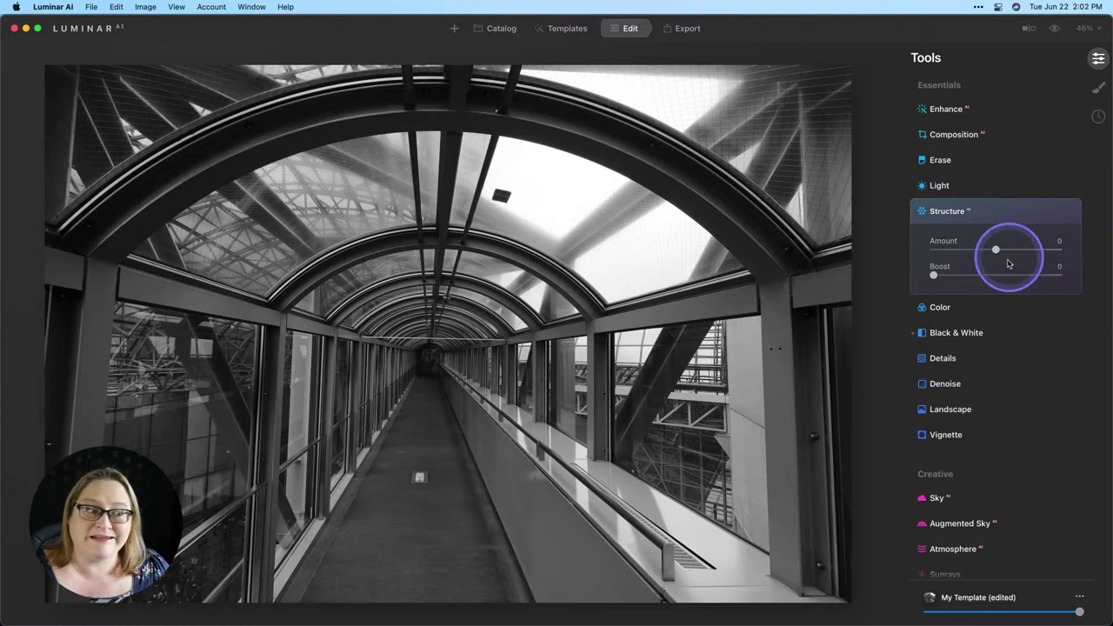
drag(995, 253, 1025, 250)
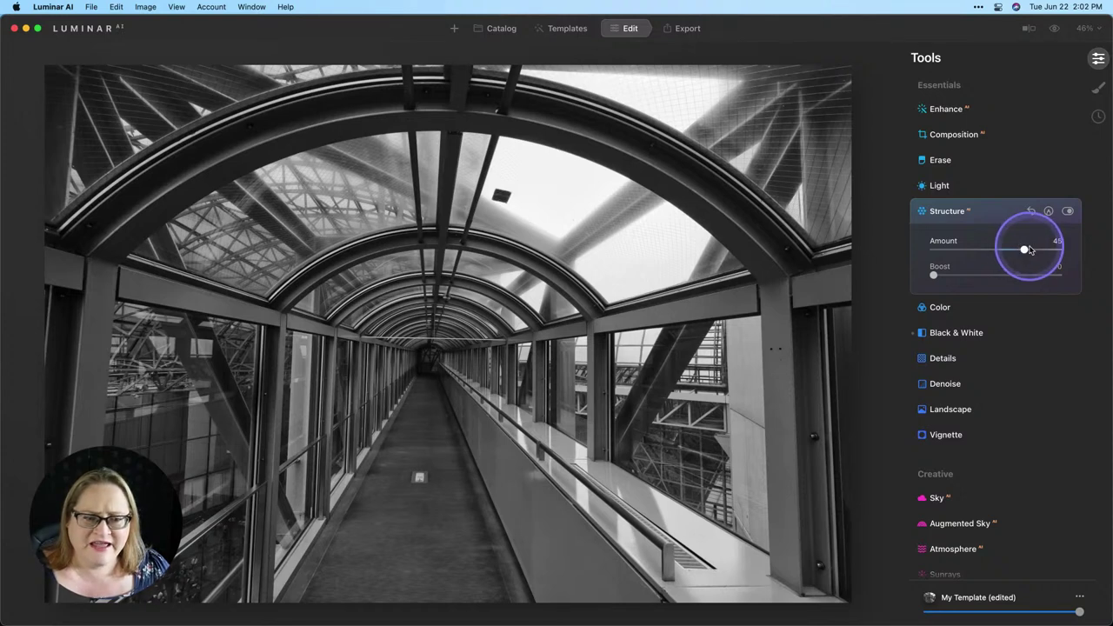
drag(1029, 251, 1026, 249)
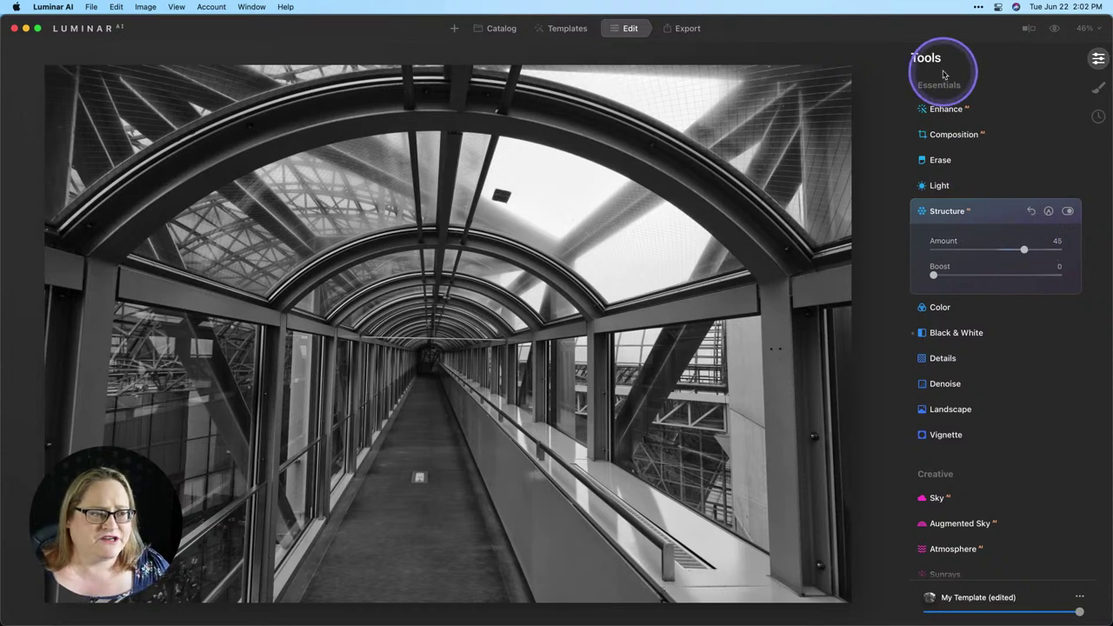
Step: Raise Enhance Accent to 20 and compare against the colour original
click(950, 109)
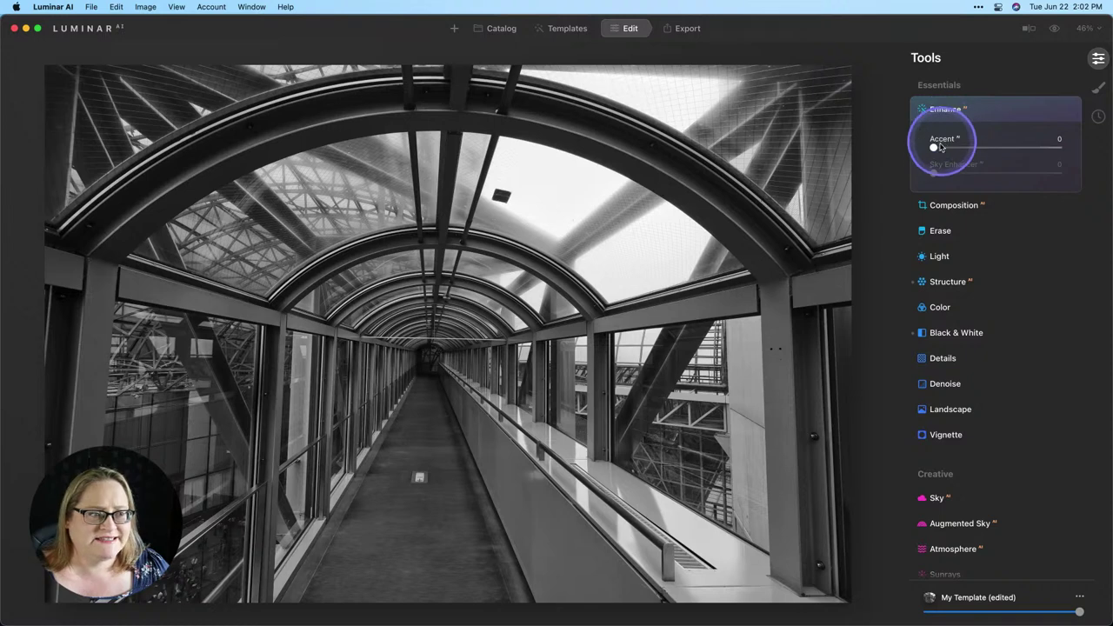
drag(933, 148, 968, 149)
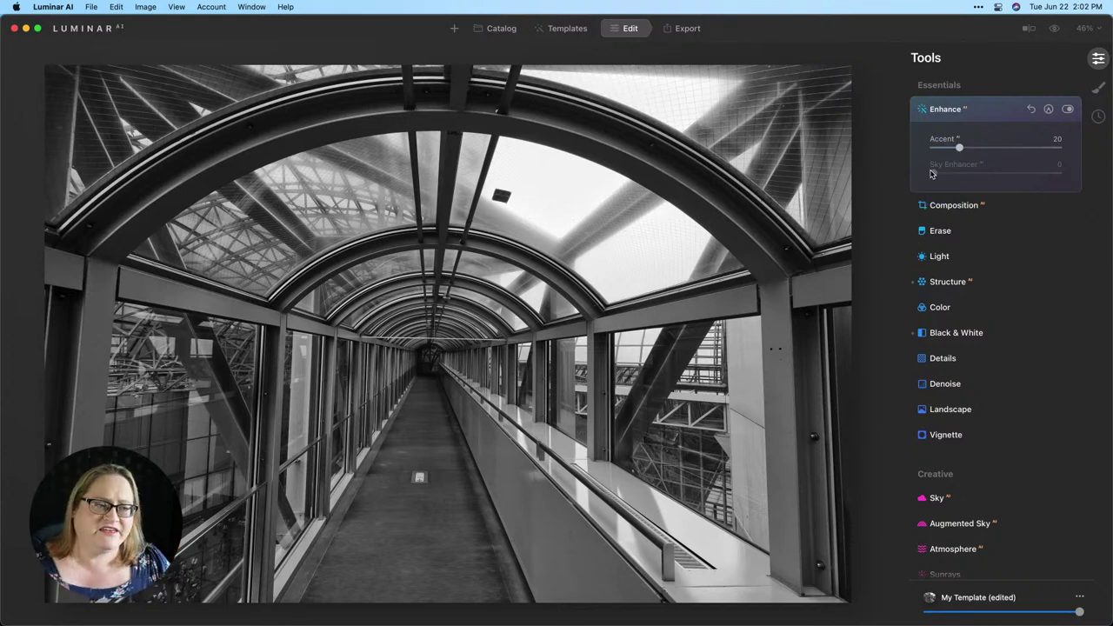
click(1055, 29)
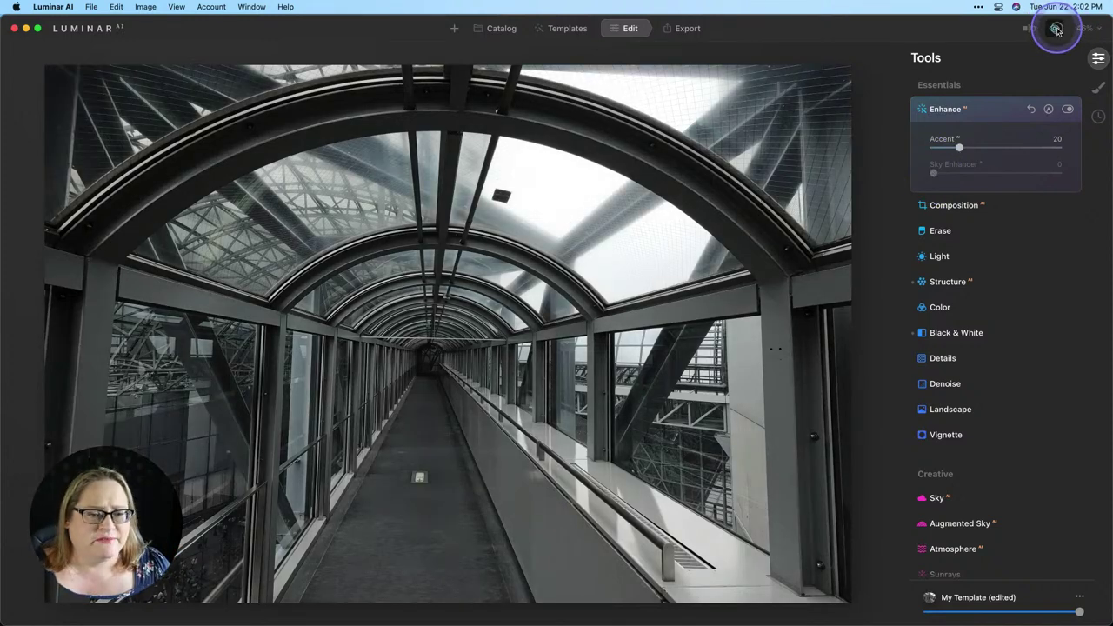
click(1056, 29)
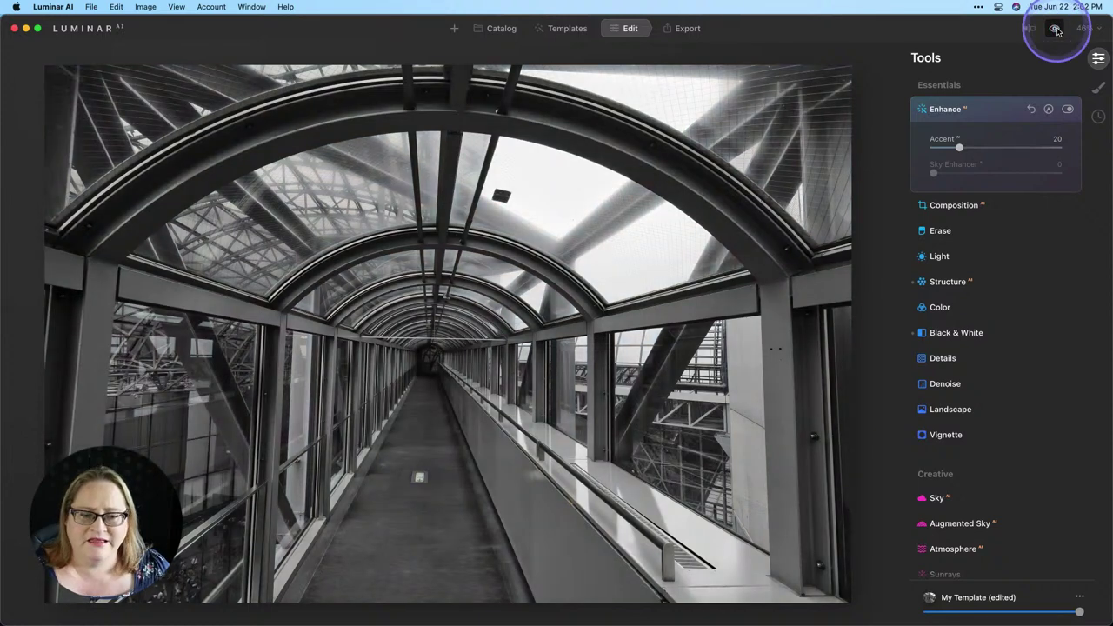
Step: Auto-correct the tunnel's horizontal and vertical perspective in Composition
click(951, 204)
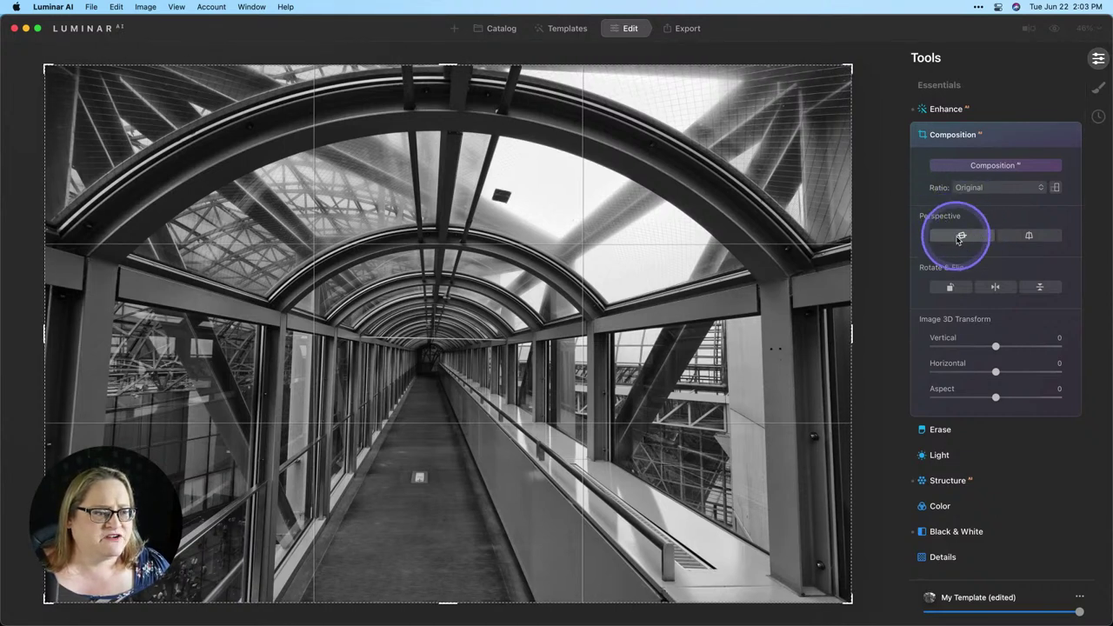
click(961, 236)
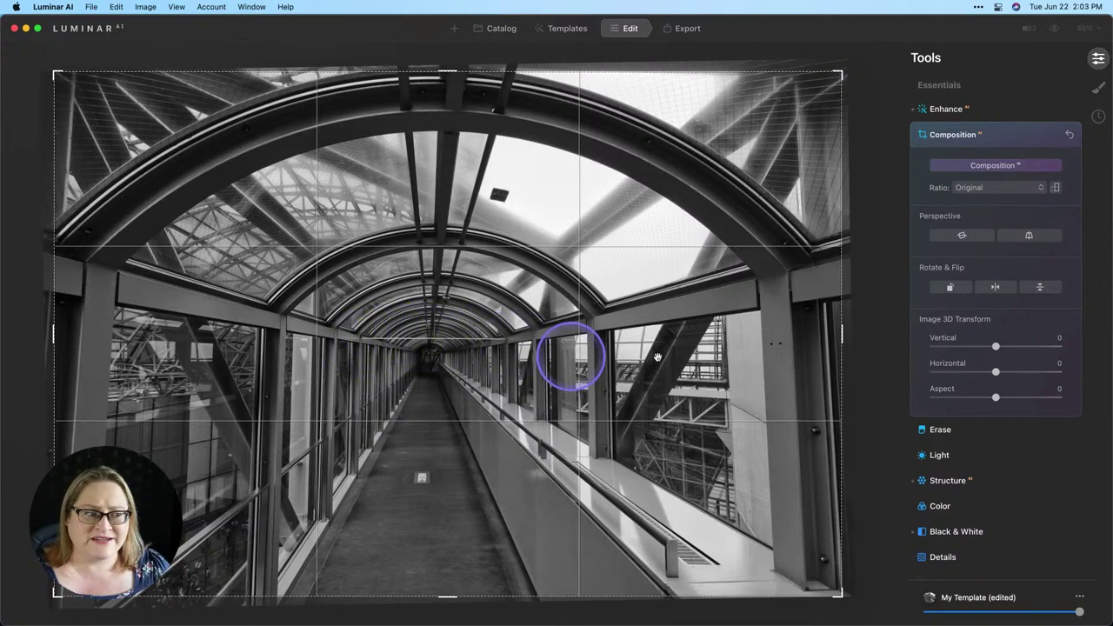
click(1030, 235)
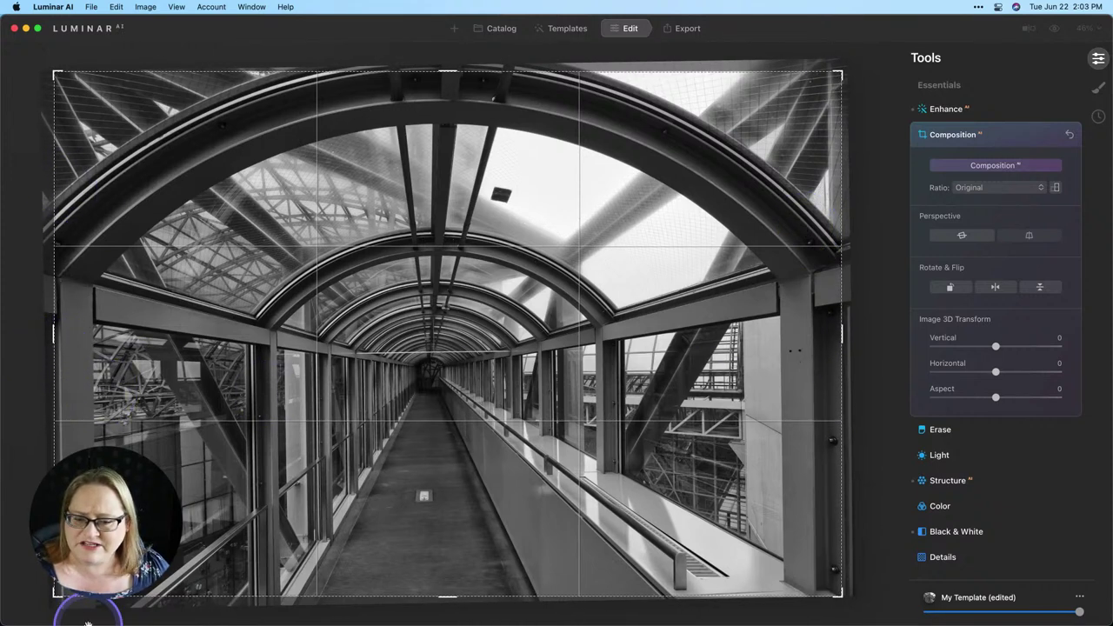
Step: Apply the crop, then erase the walkway floor marker with a 32-radius brush
key(Return)
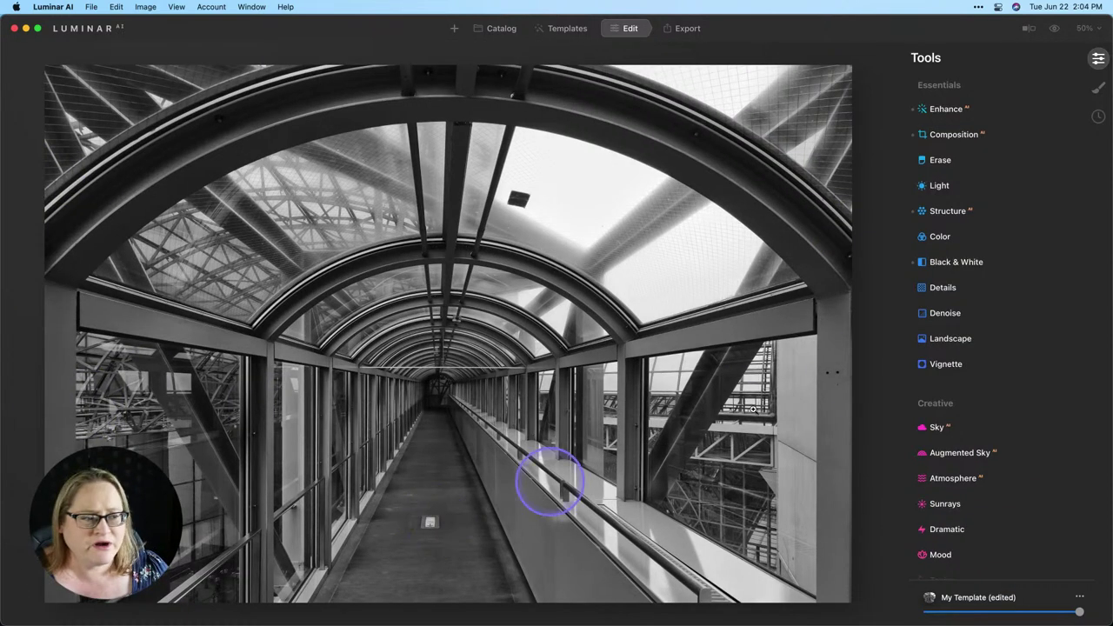
click(940, 160)
click(973, 193)
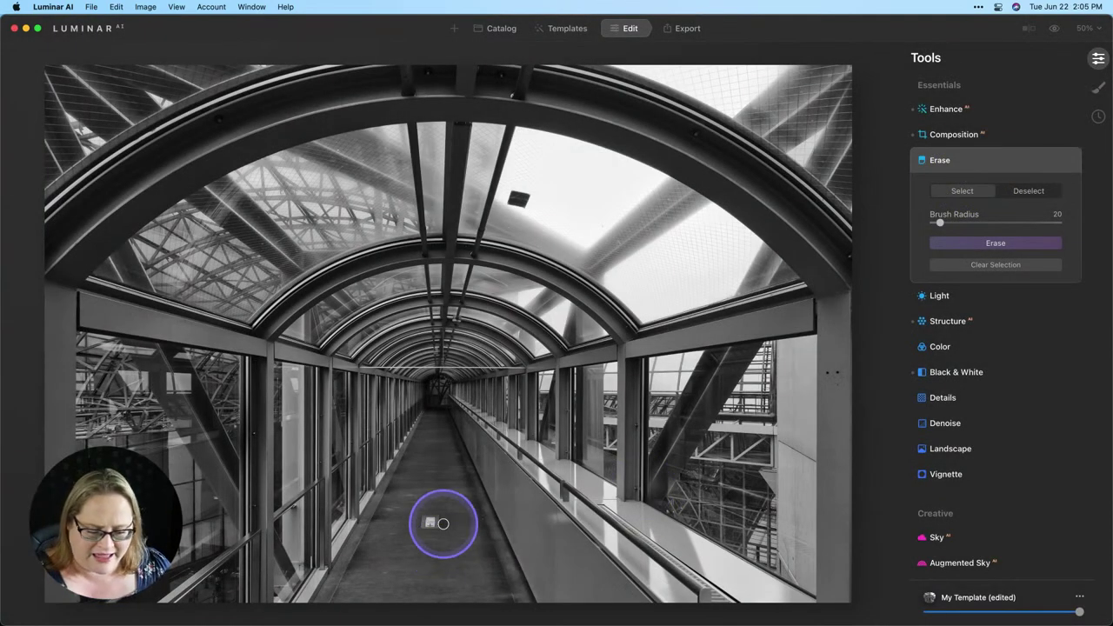
key(bracketright)
key(bracketright)
key(bracketright)
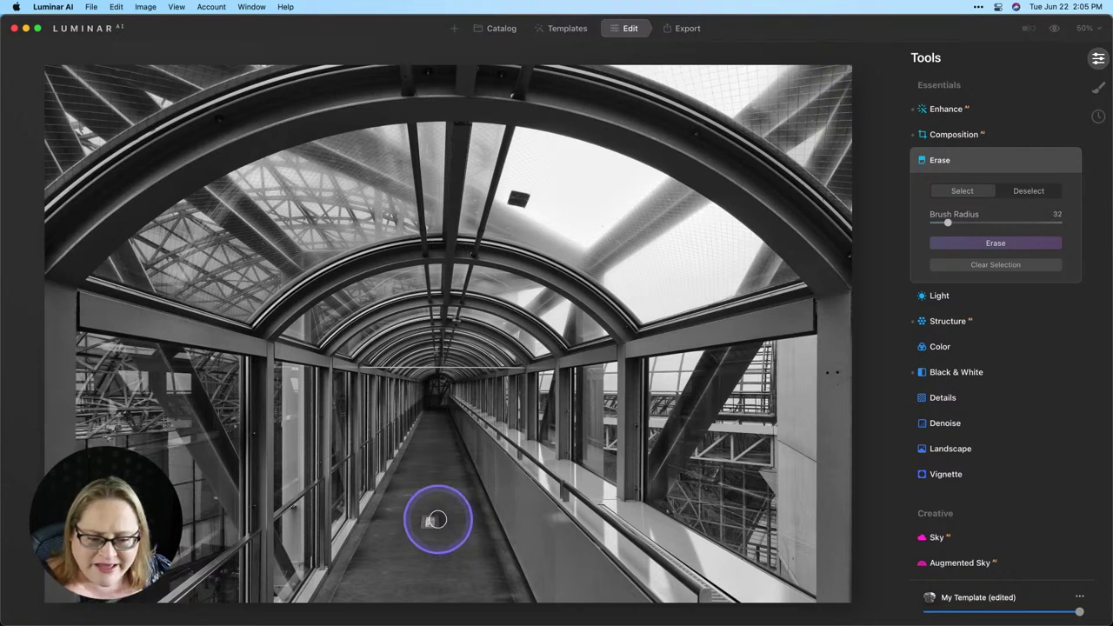
drag(431, 520, 435, 526)
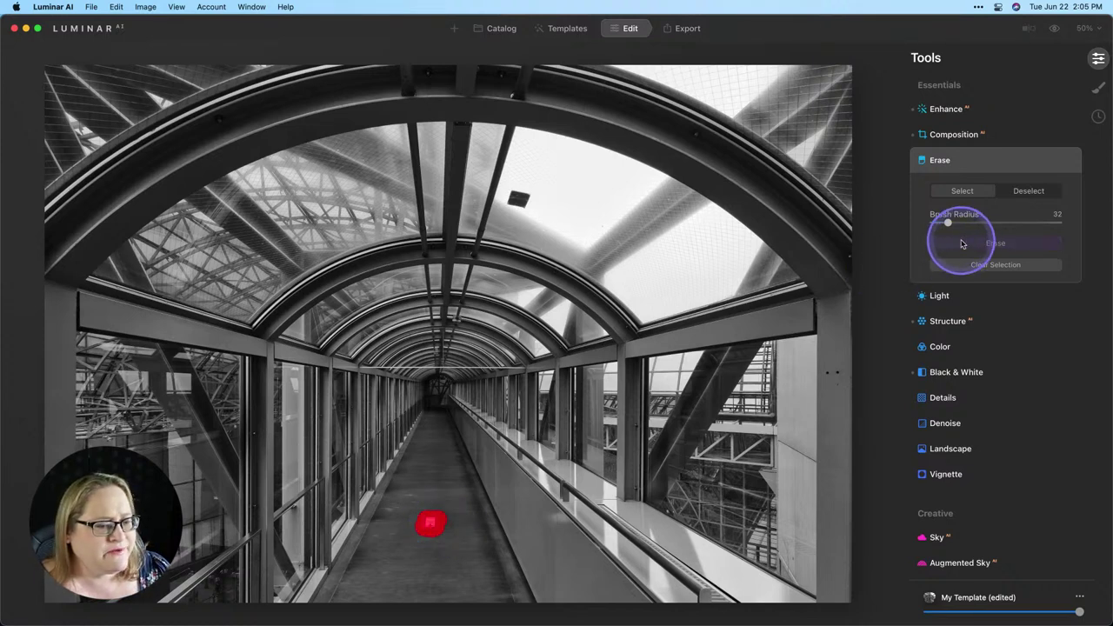
click(962, 243)
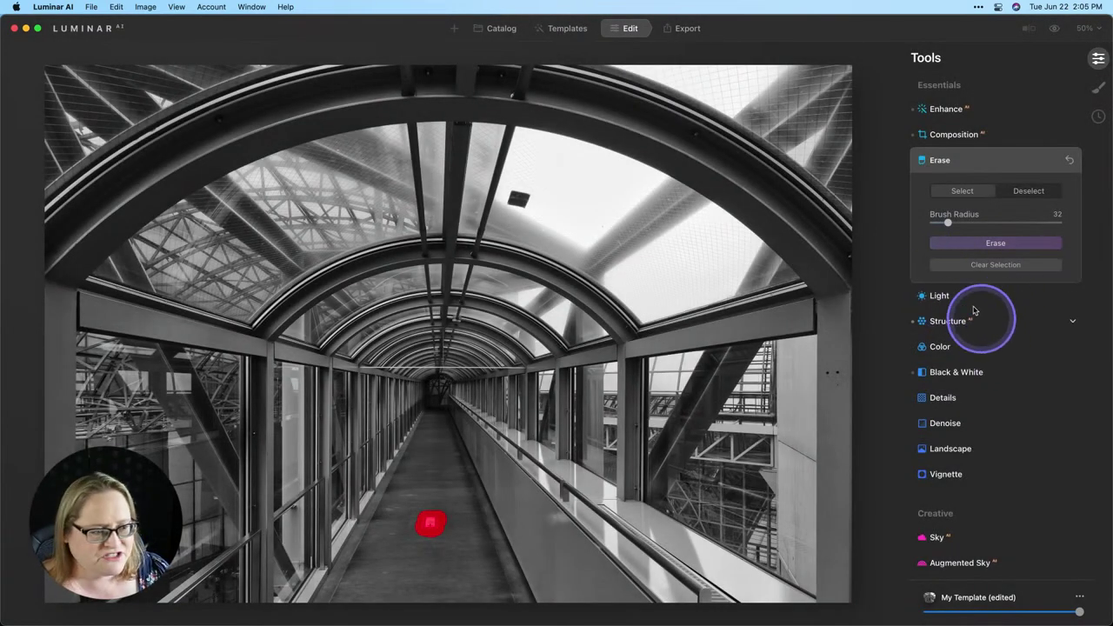
click(970, 164)
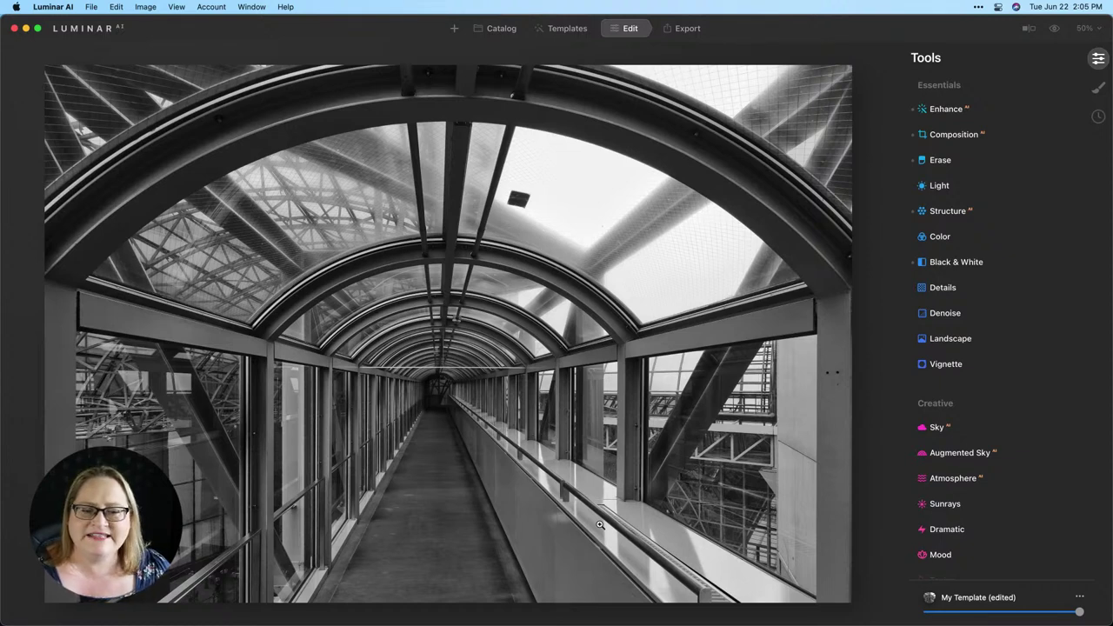
click(389, 256)
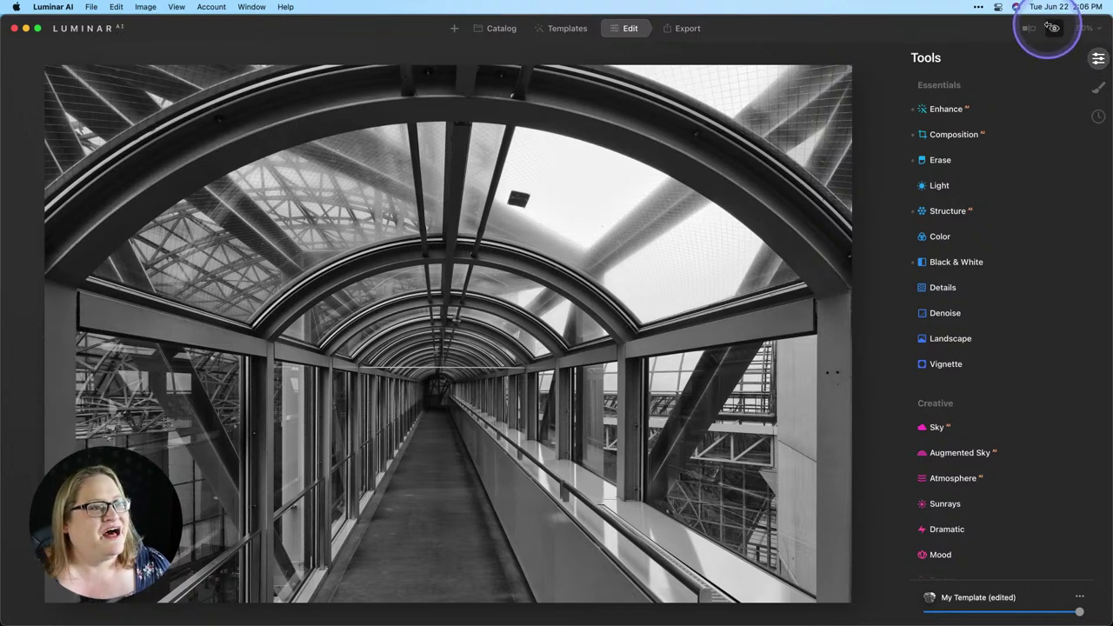
click(1053, 29)
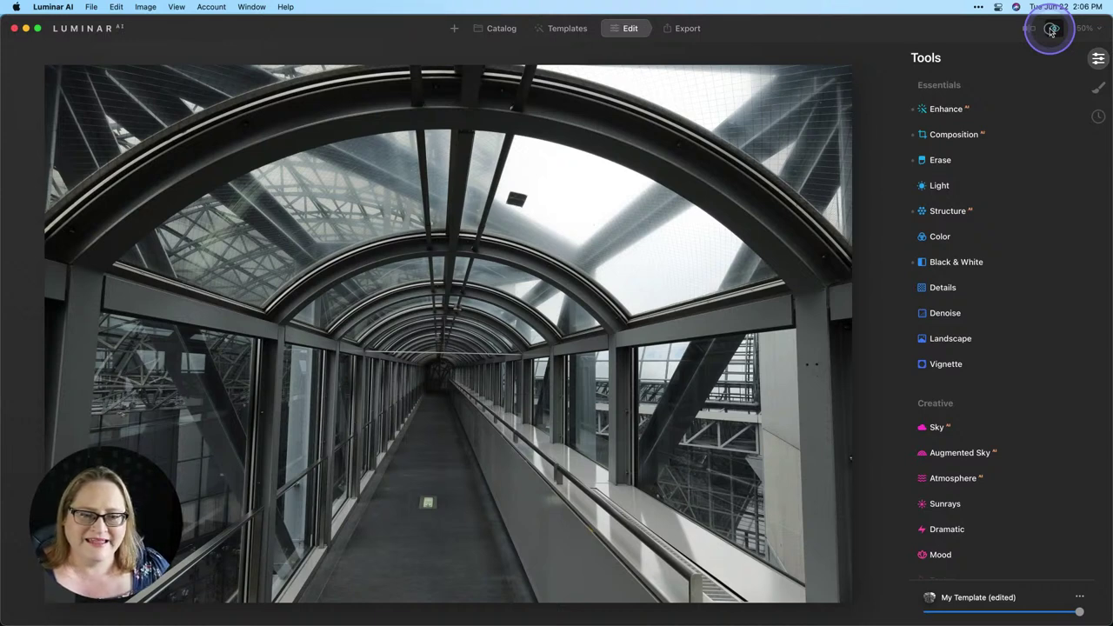
click(1053, 30)
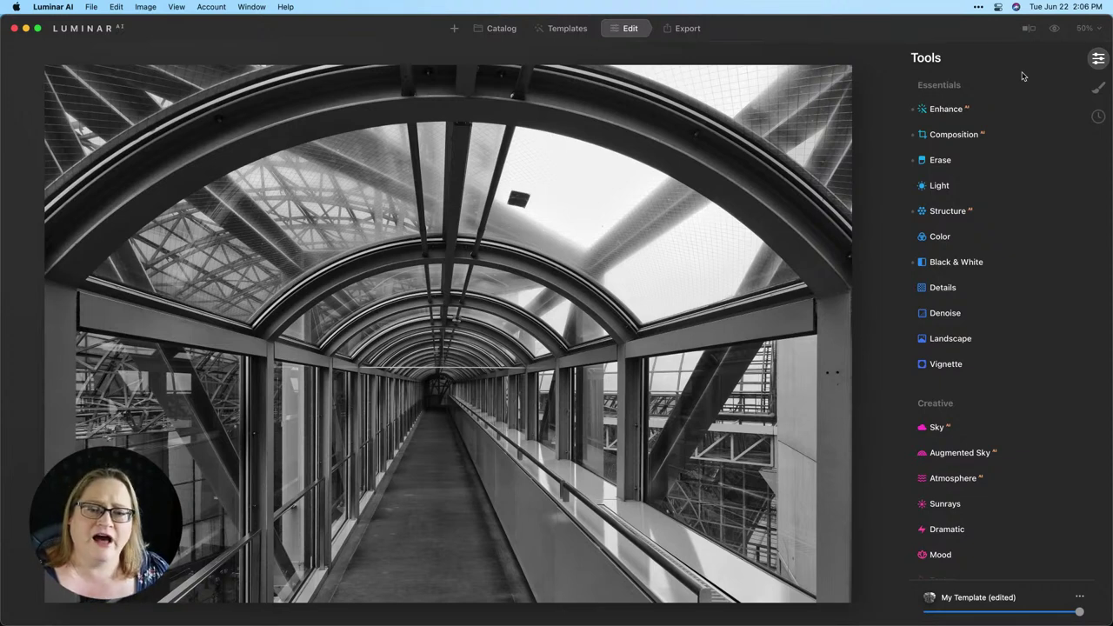
click(1024, 76)
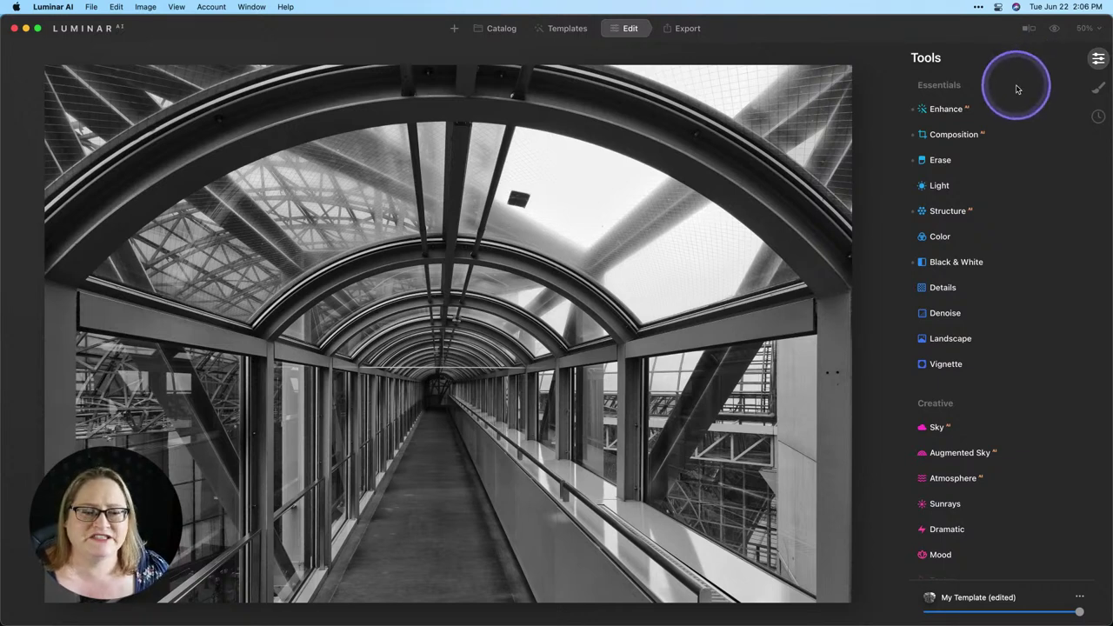